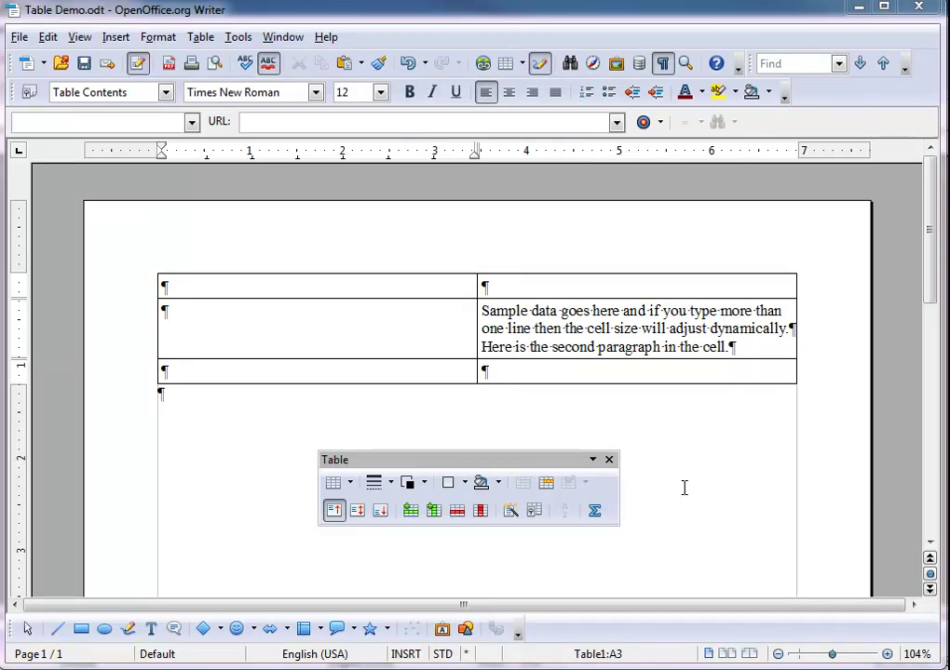
- Narrow the table from its right edge and shift the column divider right to widen the first column
{"action": "left_click", "coordinate": [299, 322]}
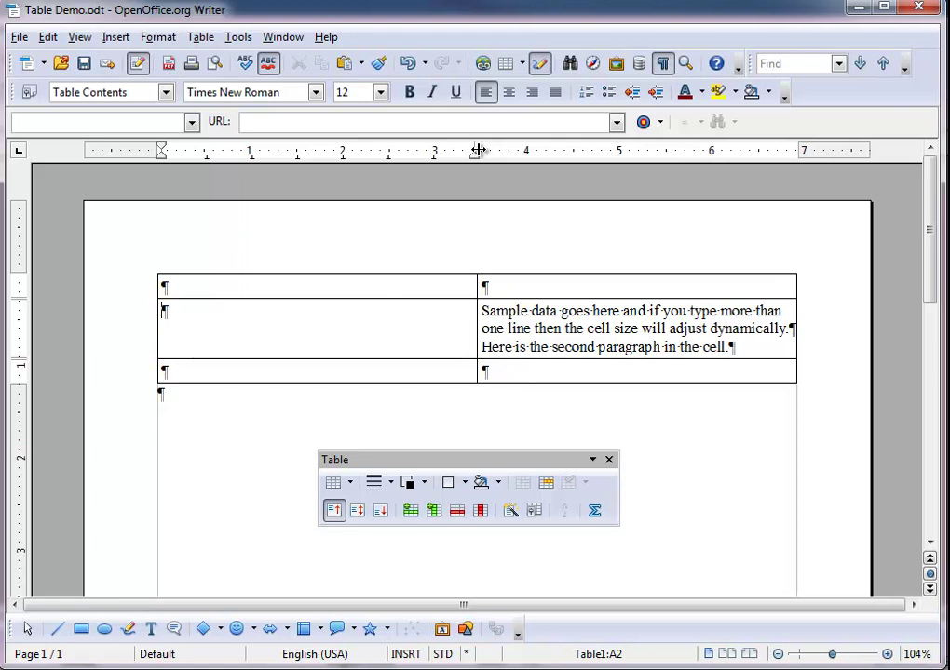
{"action": "left_click_drag", "start_coordinate": [416, 152], "coordinate": [369, 152]}
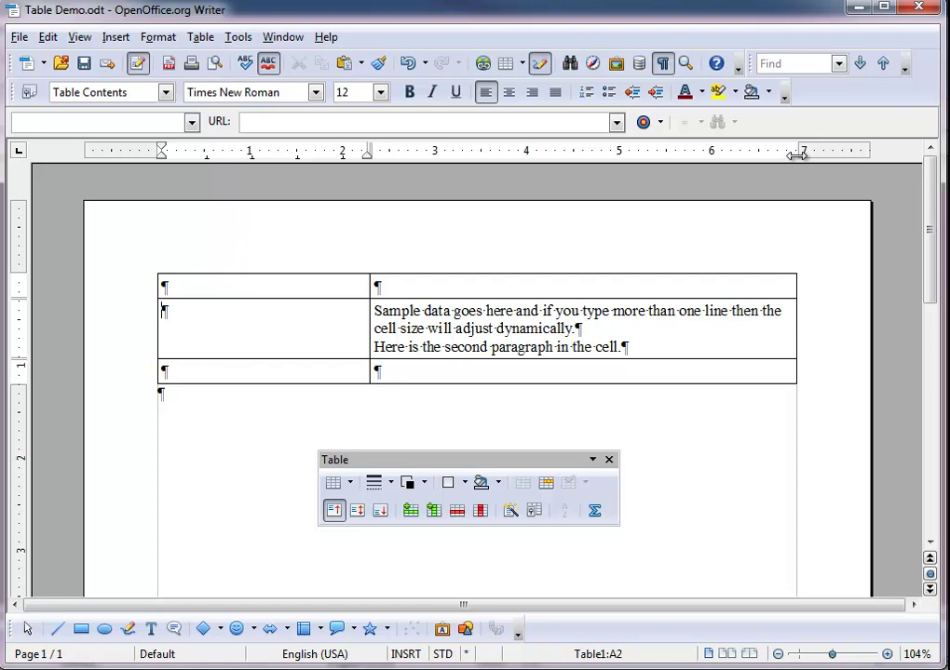
{"action": "left_click_drag", "start_coordinate": [796, 150], "coordinate": [697, 150]}
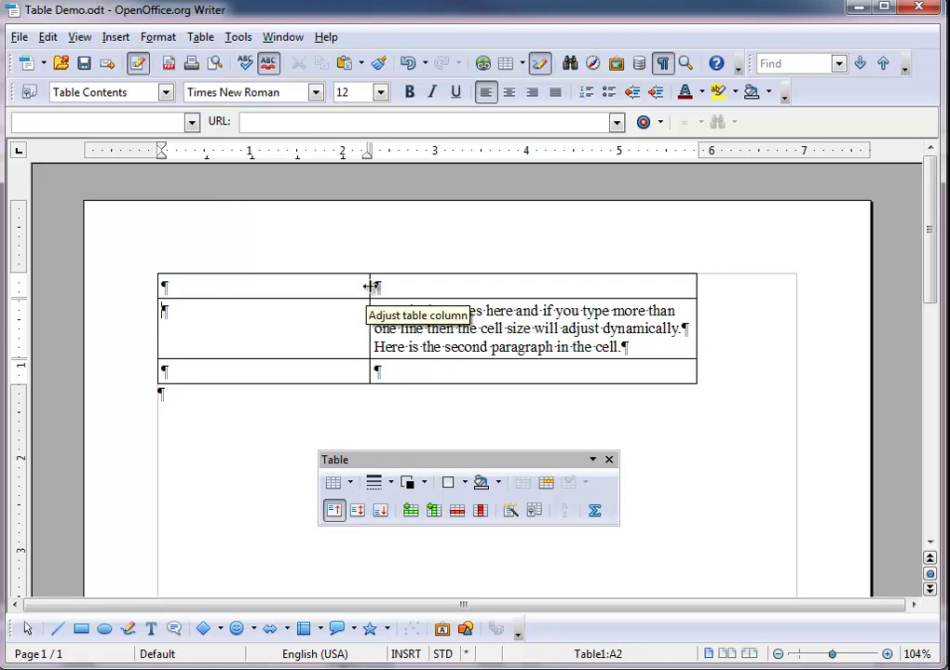
{"action": "left_click_drag", "start_coordinate": [371, 286], "coordinate": [486, 287]}
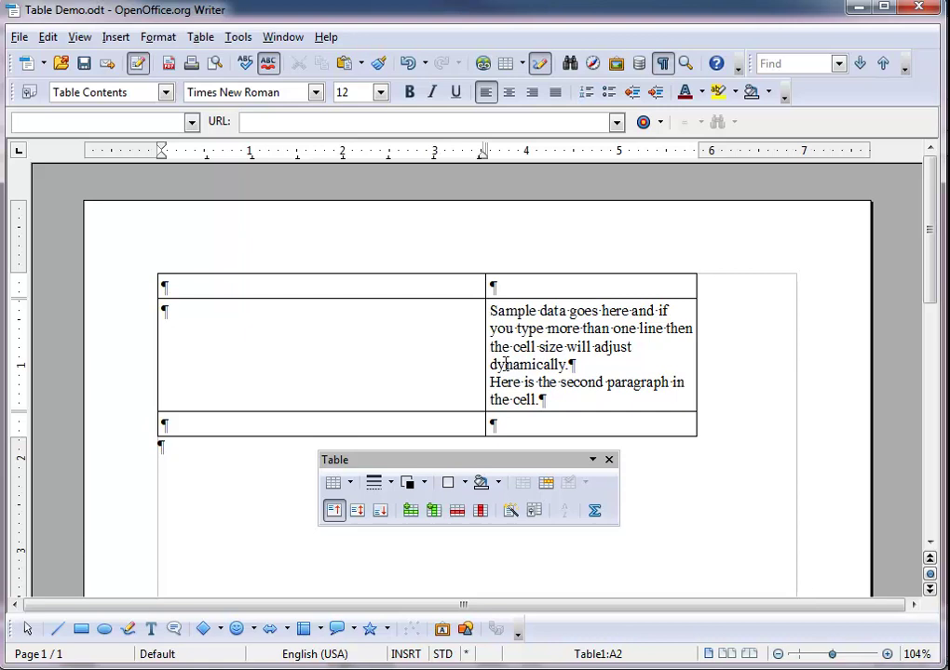
- Set the table's column widths to 3" for column 1 and 1.5" for column 2 in Table Properties
{"action": "left_click", "coordinate": [534, 514]}
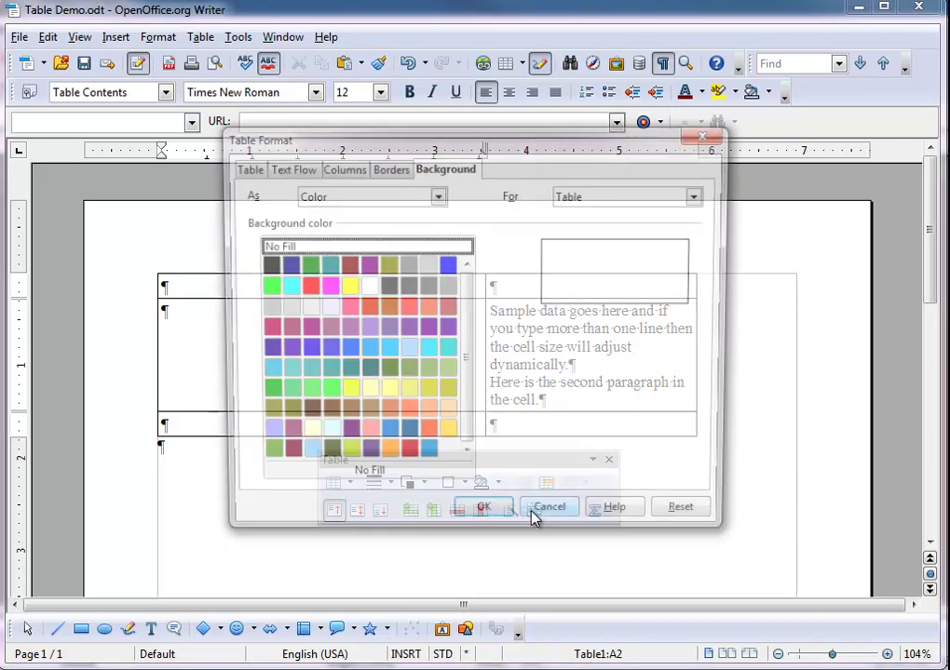
{"action": "left_click", "coordinate": [341, 169]}
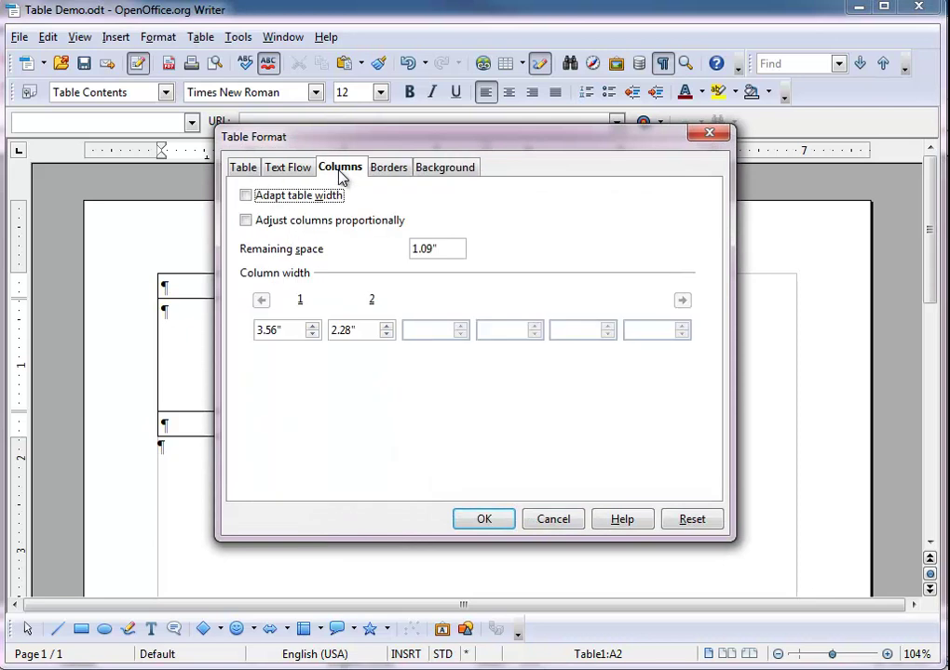
{"action": "left_click", "coordinate": [313, 335]}
{"action": "left_click", "coordinate": [313, 334]}
{"action": "left_click", "coordinate": [313, 334]}
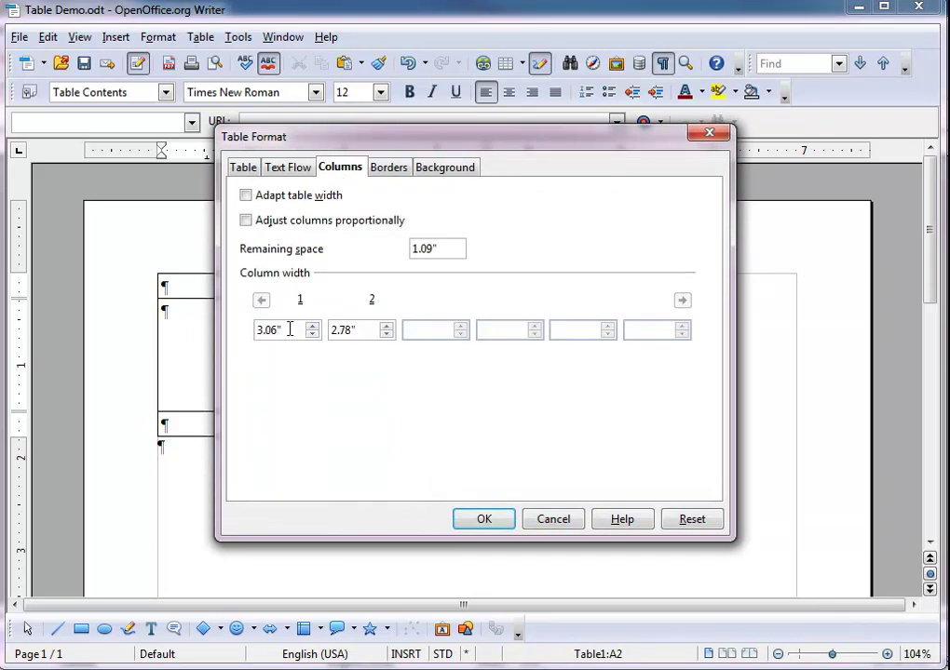
{"action": "left_click_drag", "start_coordinate": [290, 331], "coordinate": [242, 332]}
{"action": "type", "text": "3"}
{"action": "key", "text": "Tab"}
{"action": "type", "text": "1.5"}
{"action": "left_click", "coordinate": [482, 522]}
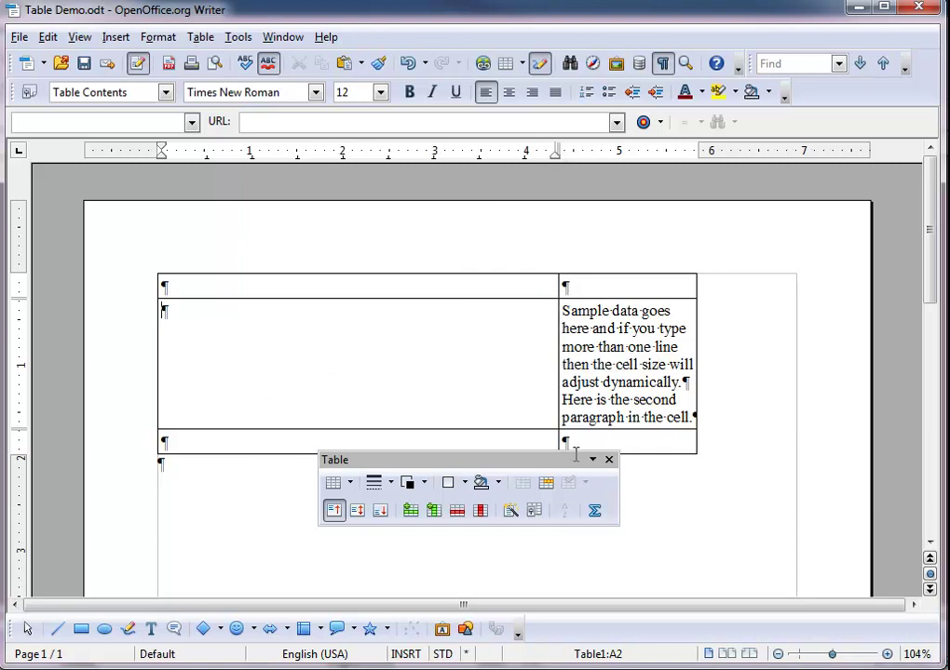
- With the cursor in the bottom-right cell, make the sample-text row taller
{"action": "left_click", "coordinate": [721, 530]}
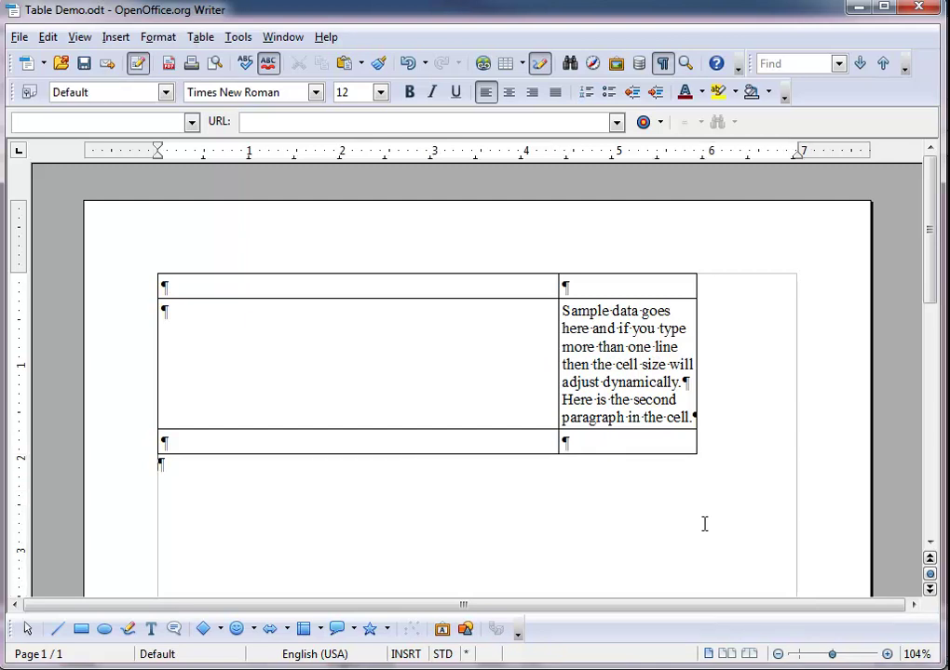
{"action": "left_click", "coordinate": [588, 440]}
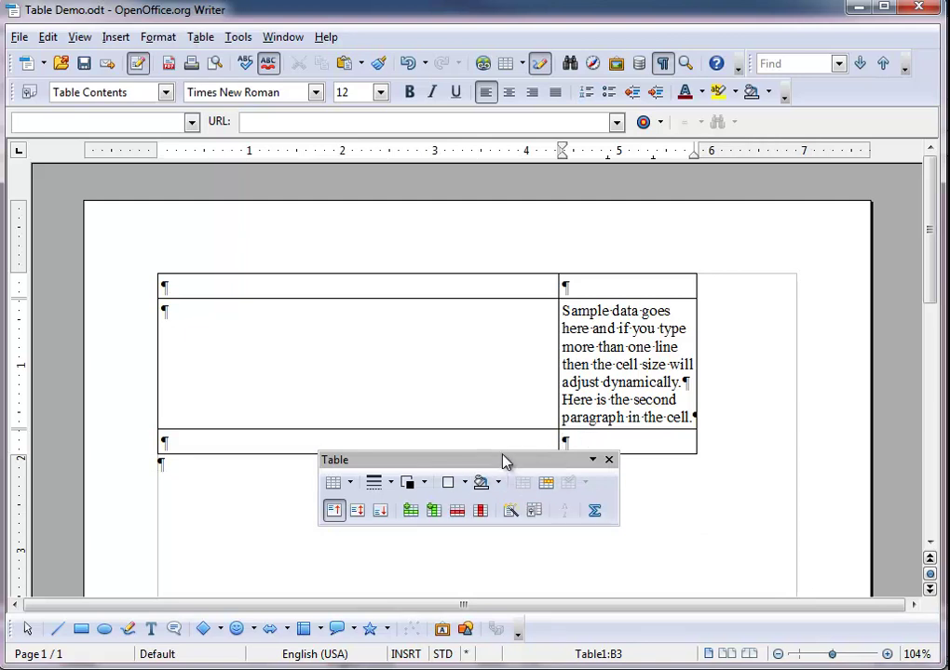
{"action": "left_click_drag", "start_coordinate": [503, 459], "coordinate": [489, 492]}
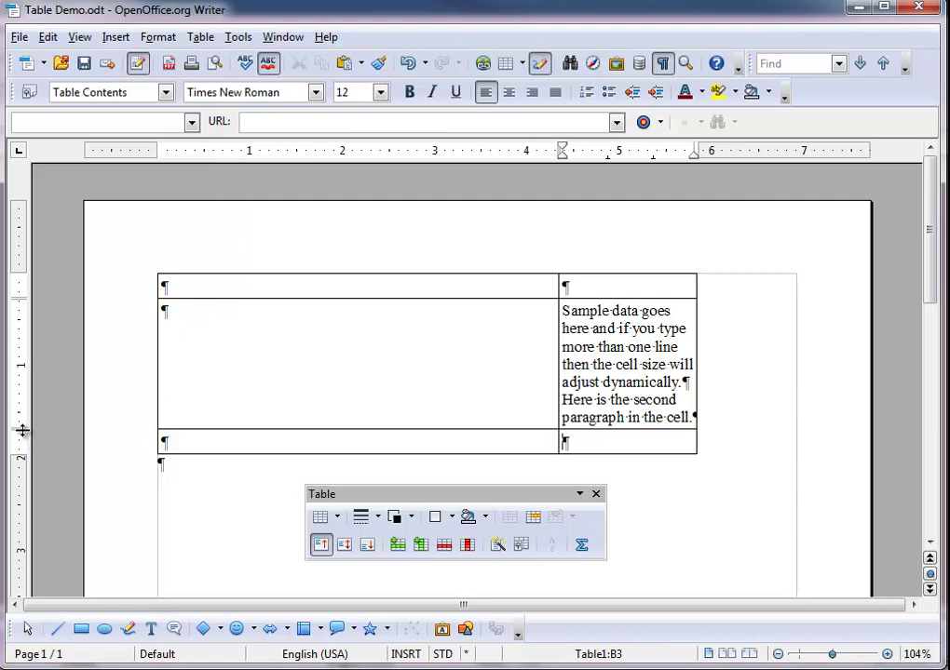
{"action": "mouse_move", "coordinate": [20, 430]}
{"action": "left_mouse_down"}
{"action": "mouse_move", "coordinate": [20, 369]}
{"action": "mouse_move", "coordinate": [20, 478]}
{"action": "left_mouse_up"}
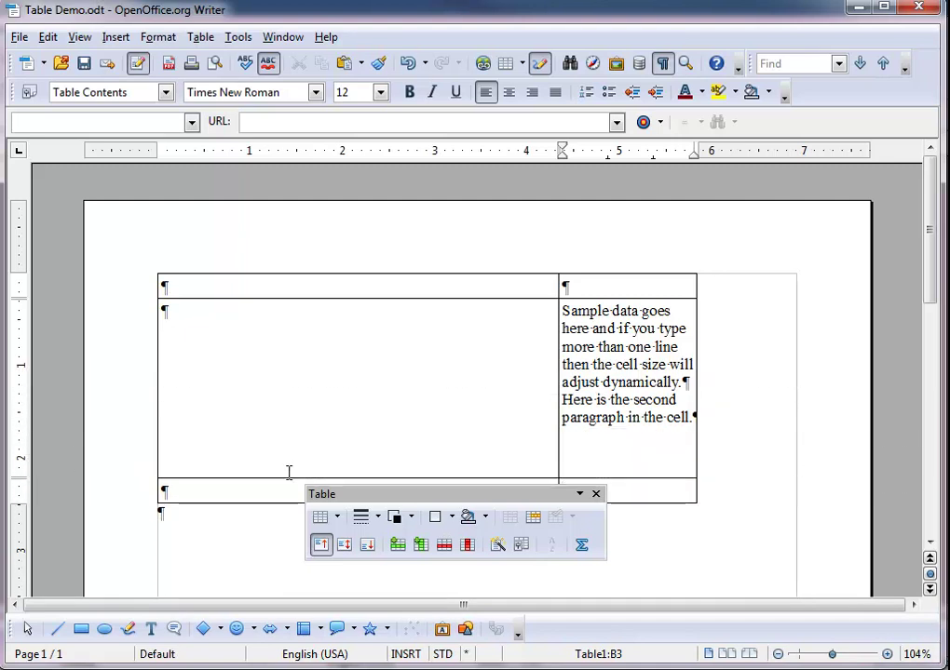
- Make the top row taller, trim it slightly, and review Table Properties without changes
{"action": "left_click_drag", "start_coordinate": [17, 299], "coordinate": [25, 363]}
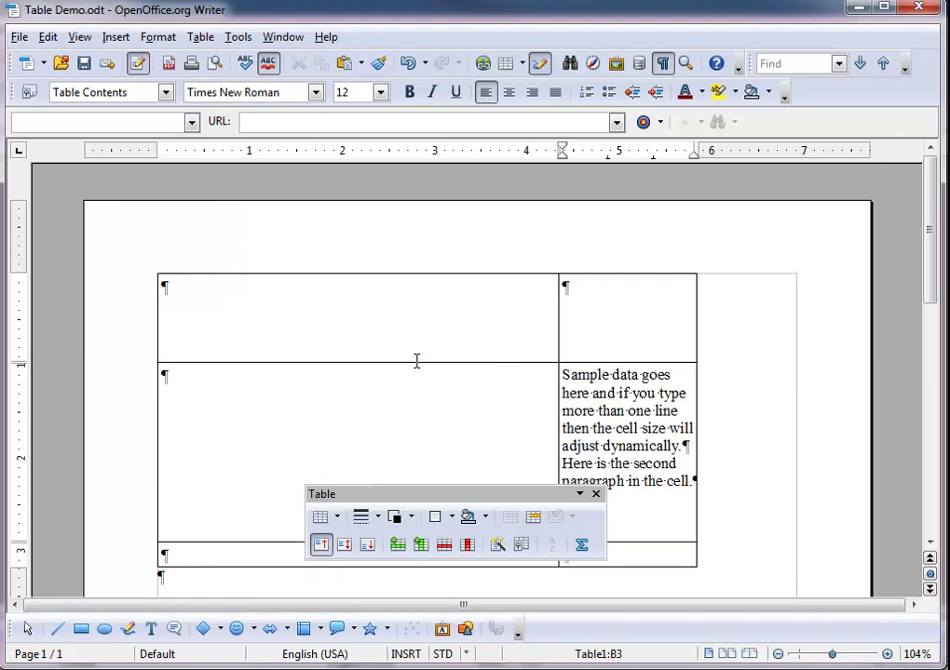
{"action": "left_click_drag", "start_coordinate": [416, 361], "coordinate": [416, 323]}
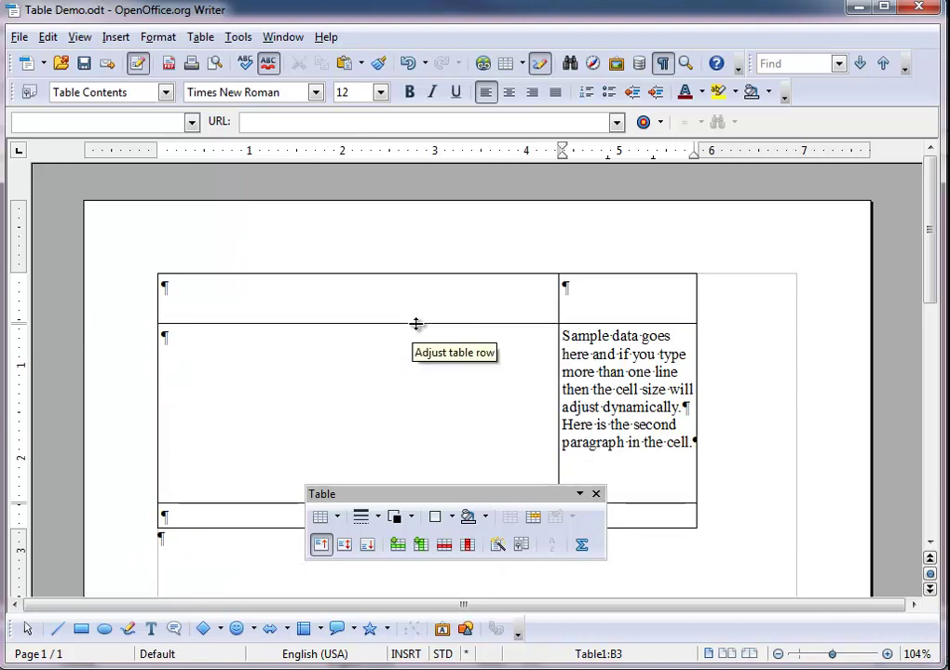
{"action": "left_click", "coordinate": [521, 545]}
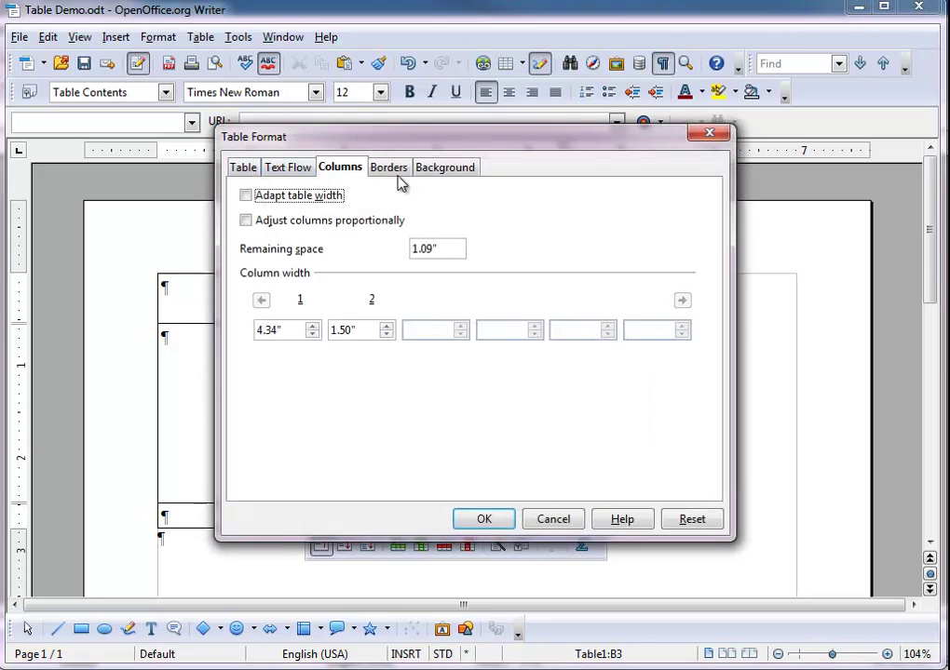
{"action": "left_click", "coordinate": [558, 519]}
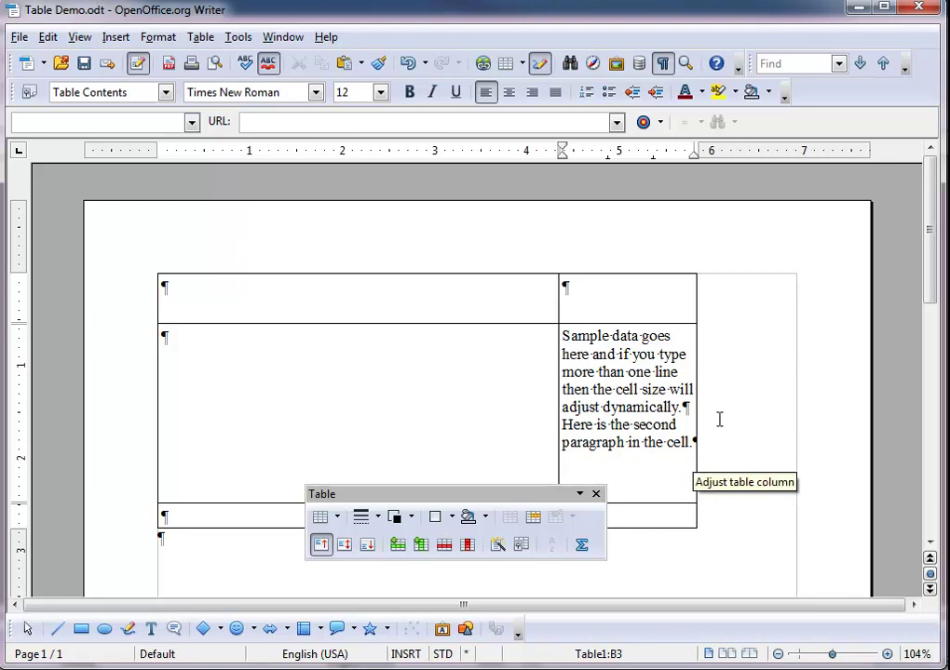
{"action": "left_click_drag", "start_coordinate": [508, 497], "coordinate": [494, 551]}
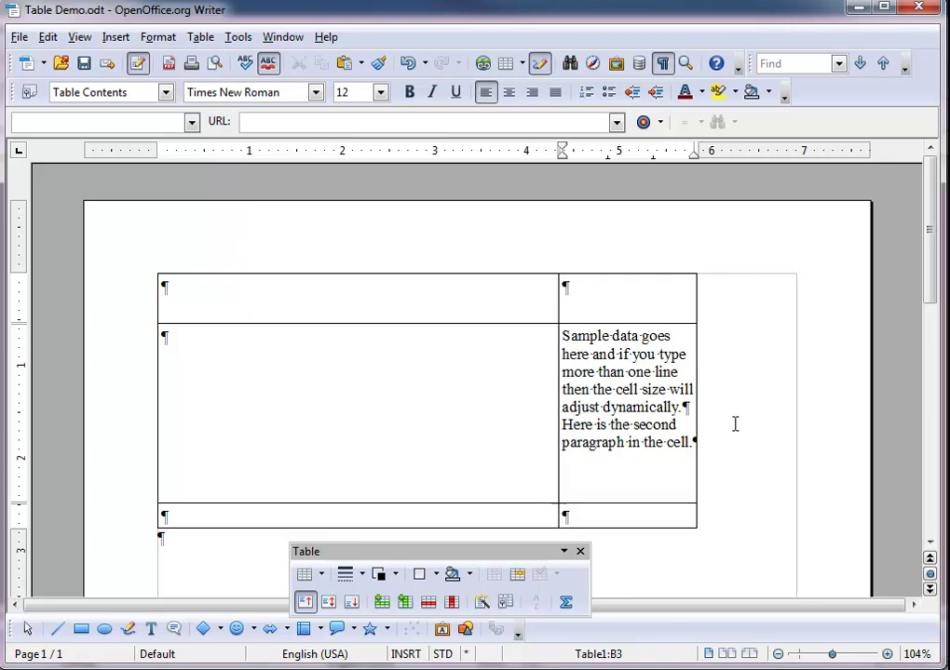
{"action": "left_click", "coordinate": [575, 296]}
{"action": "mouse_move", "coordinate": [517, 551]}
{"action": "left_mouse_down"}
{"action": "mouse_move", "coordinate": [416, 454]}
{"action": "mouse_move", "coordinate": [418, 379]}
{"action": "left_mouse_up"}
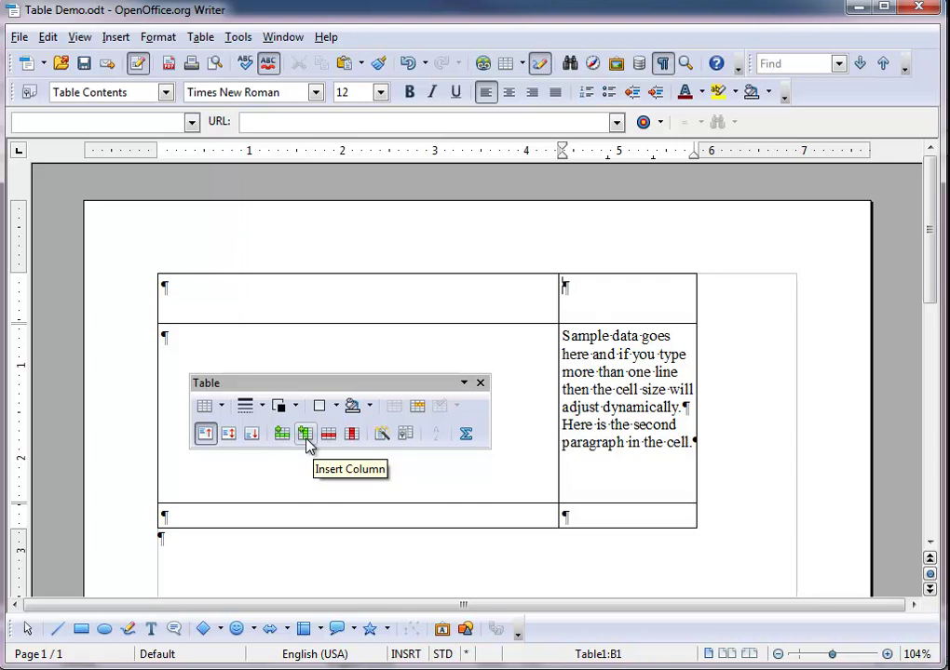
- Insert a third column and a new empty row above the sample-text row
{"action": "left_click", "coordinate": [307, 437]}
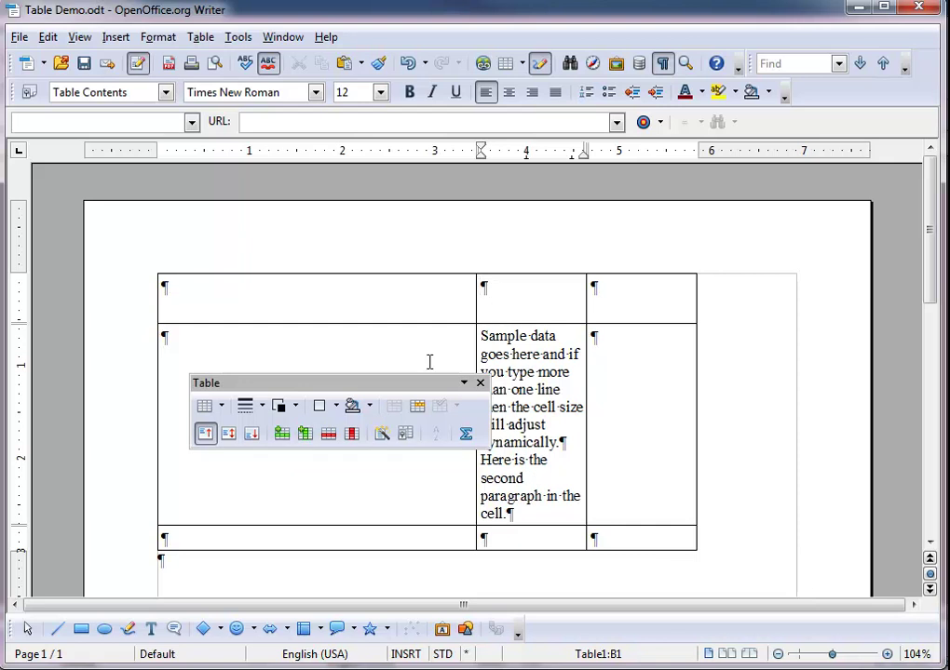
{"action": "left_click", "coordinate": [284, 439]}
{"action": "left_click", "coordinate": [282, 434]}
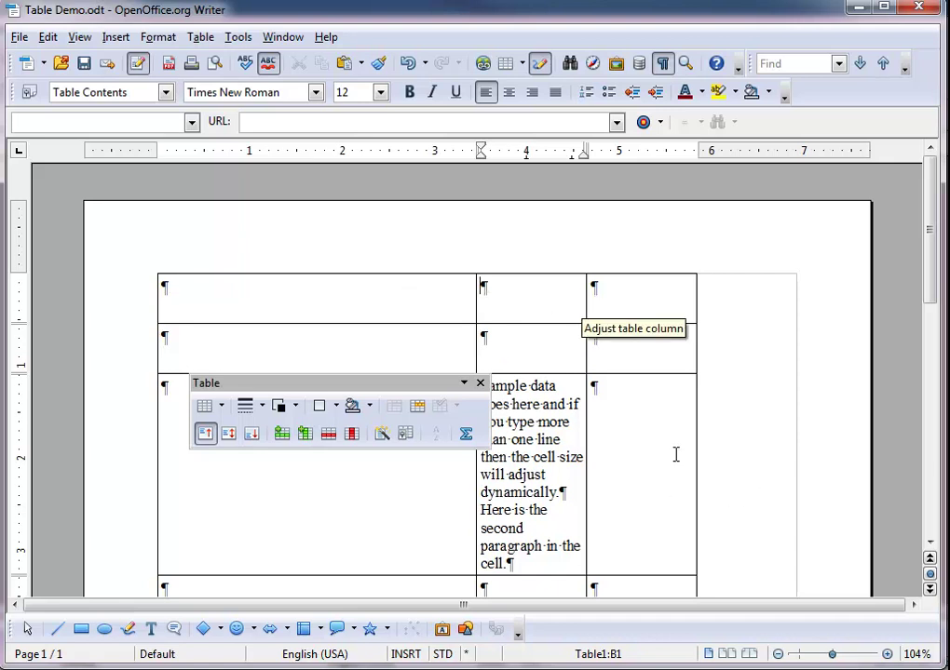
- Delete the sample-text column and the tall third row
{"action": "left_click", "coordinate": [353, 435]}
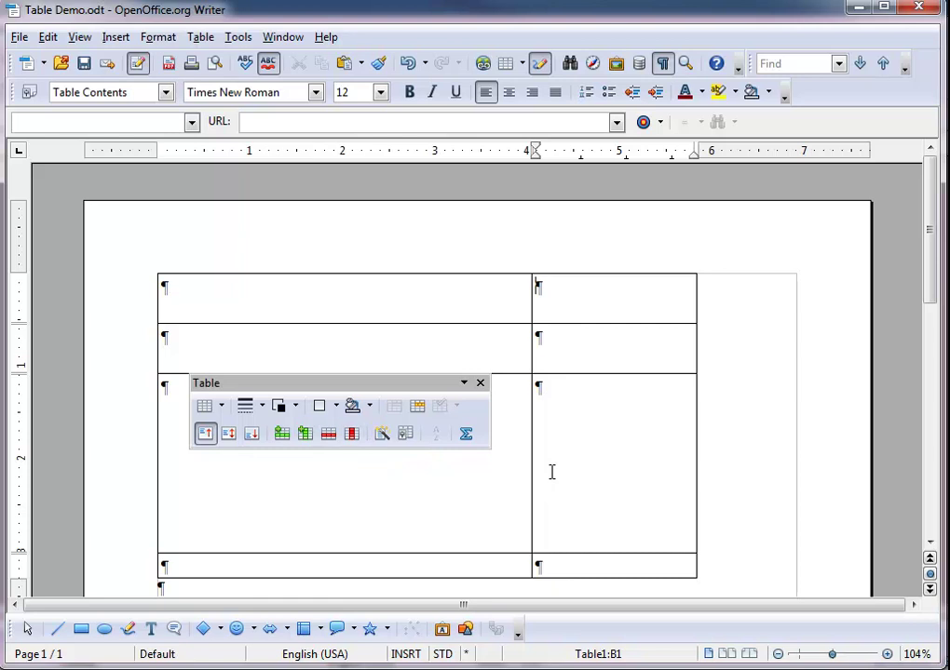
{"action": "left_click", "coordinate": [579, 419]}
{"action": "left_click", "coordinate": [330, 435]}
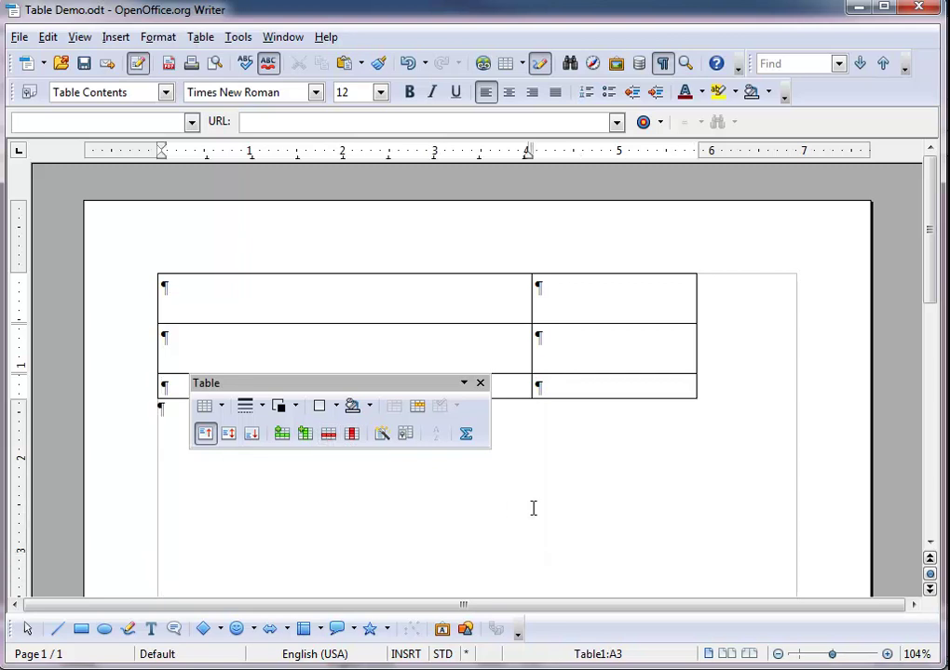